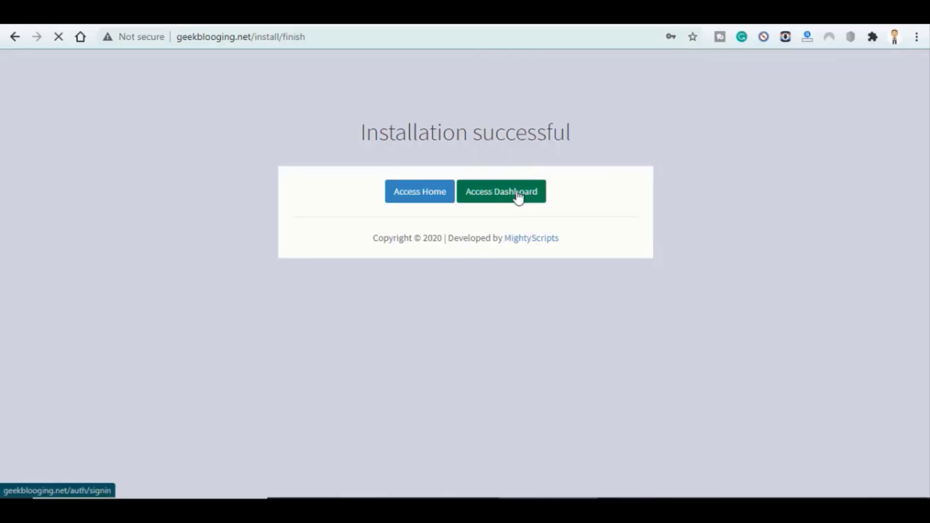
Leave the AdLinkFly installation-complete screen for the dashboard sign-in and focus the Username field
{"action": "left_click", "coordinate": [519, 197]}
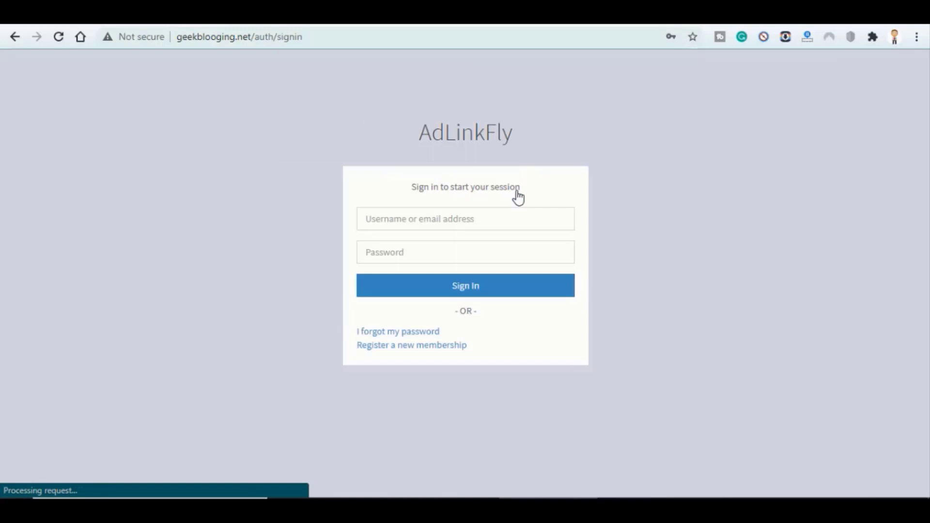
{"action": "left_click", "coordinate": [393, 219]}
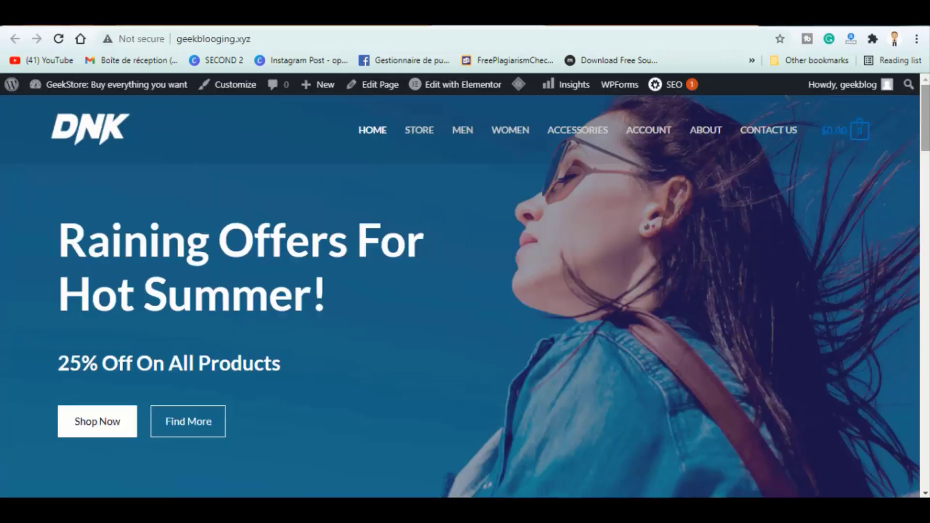
Scroll the geekblogging.xyz store home page past the promo cards and Special Edition banner to the footer
{"action": "scroll", "coordinate": [831, 330], "scroll_direction": "down", "scroll_amount": 12}
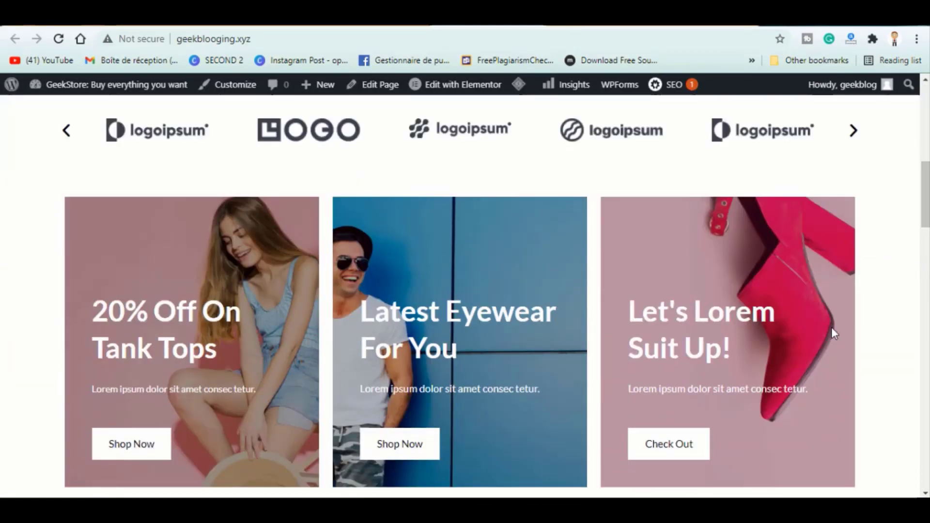
{"action": "scroll", "coordinate": [376, 244], "scroll_direction": "down", "scroll_amount": 15}
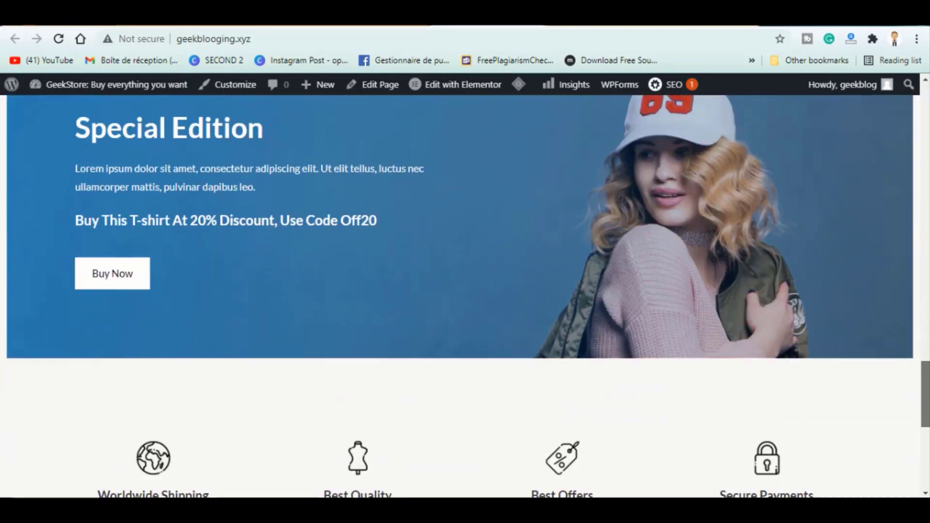
{"action": "scroll", "coordinate": [376, 244], "scroll_direction": "down", "scroll_amount": 3}
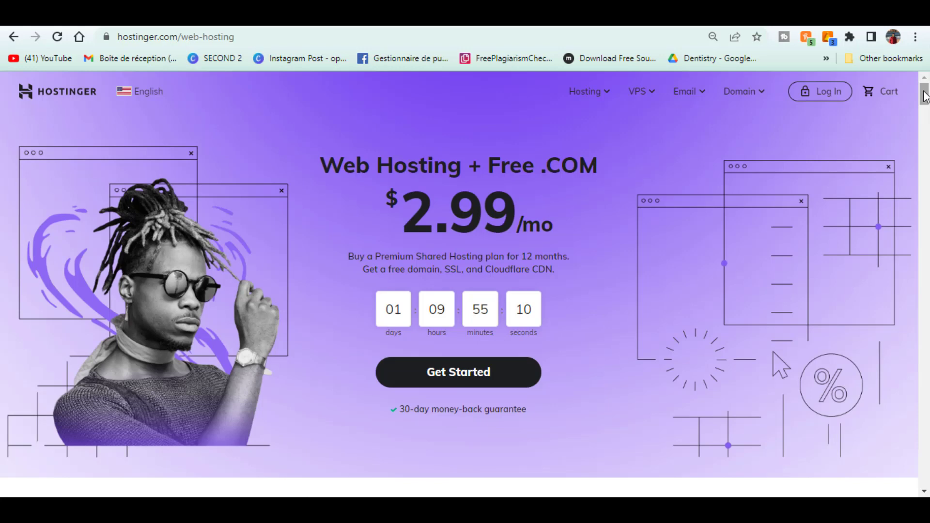
Scroll to the Single ($1.99), Premium ($2.99) and Business ($4.99) Shared Hosting plan cards
{"action": "left_click_drag", "start_coordinate": [924, 95], "coordinate": [924, 133]}
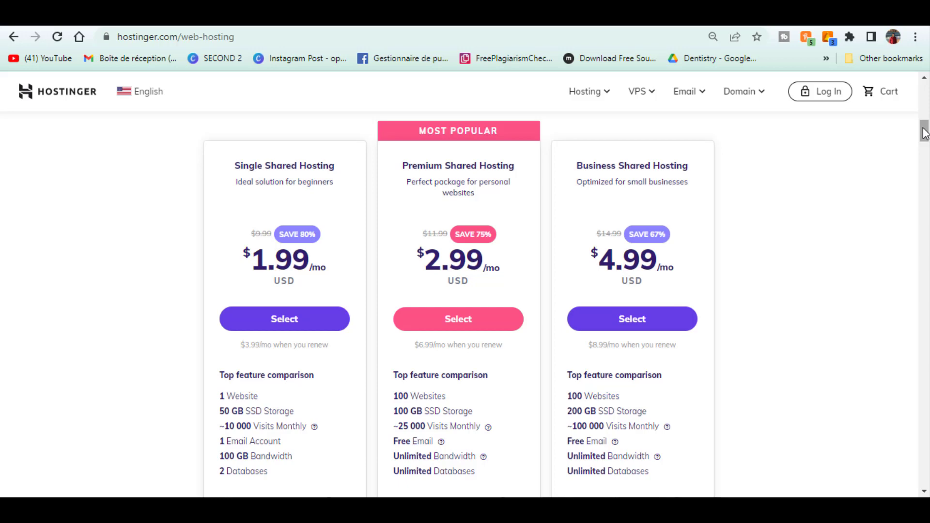
Select the Business Shared Hosting plan and review its 48-month checkout
{"action": "left_click", "coordinate": [683, 325]}
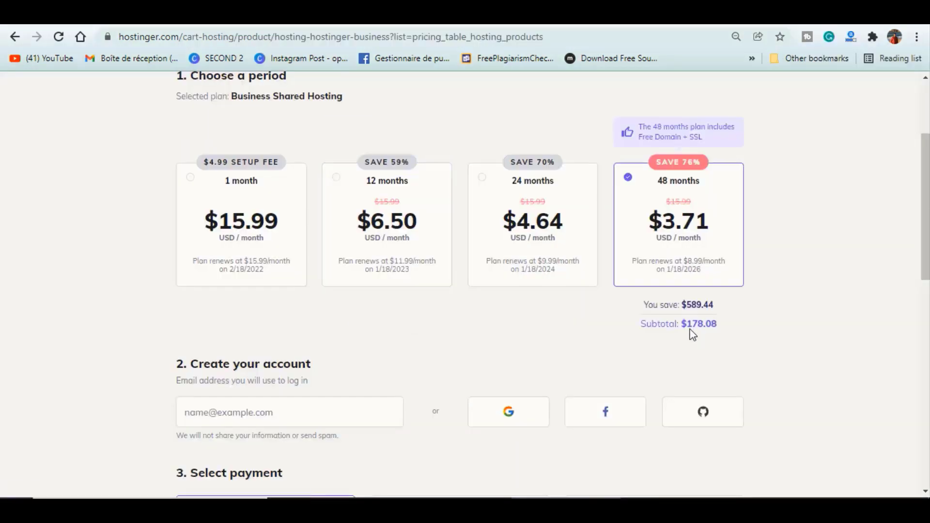
{"action": "scroll", "coordinate": [927, 298], "scroll_direction": "down", "scroll_amount": 5}
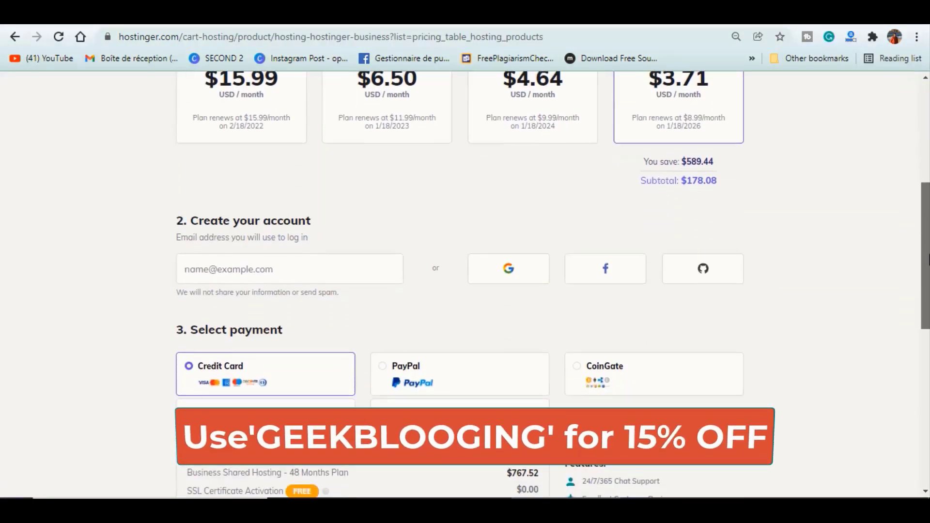
{"action": "scroll", "coordinate": [928, 298], "scroll_direction": "down", "scroll_amount": 5}
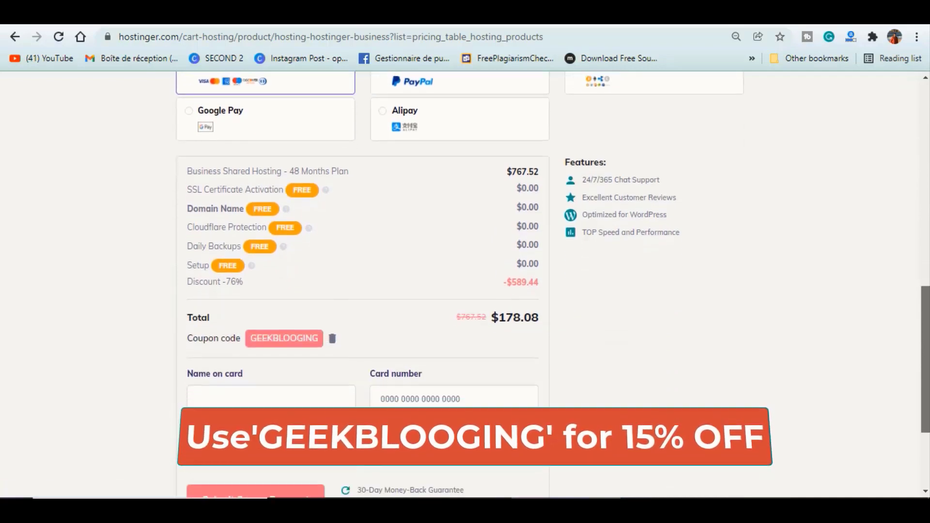
{"action": "scroll", "coordinate": [928, 297], "scroll_direction": "down", "scroll_amount": 2}
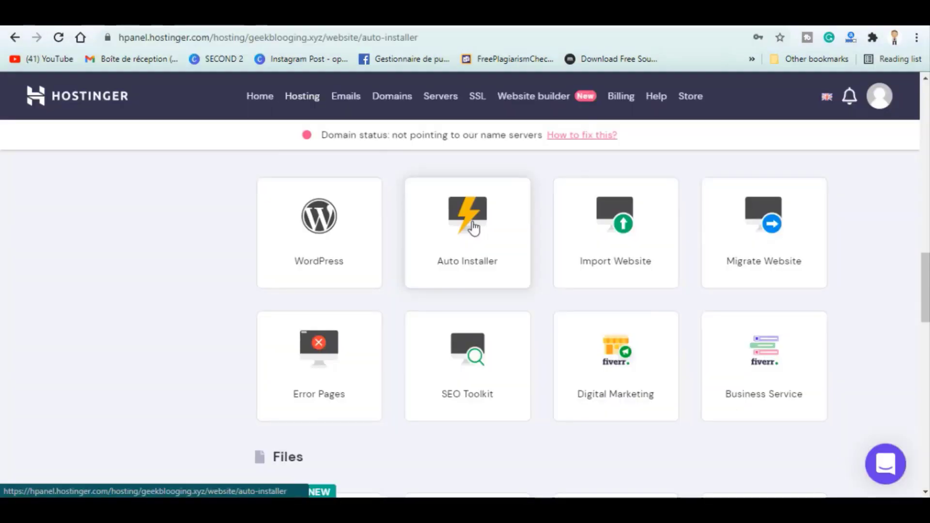
Launch a WordPress install with WooCommerce from the hPanel Auto Installer
{"action": "left_click", "coordinate": [473, 227]}
{"action": "scroll", "coordinate": [473, 235], "scroll_direction": "down", "scroll_amount": 6}
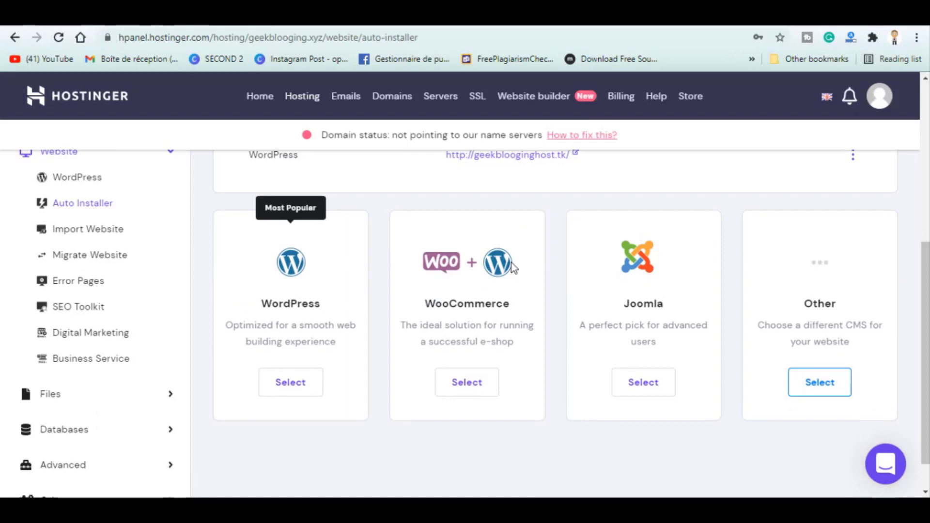
{"action": "left_click", "coordinate": [452, 382]}
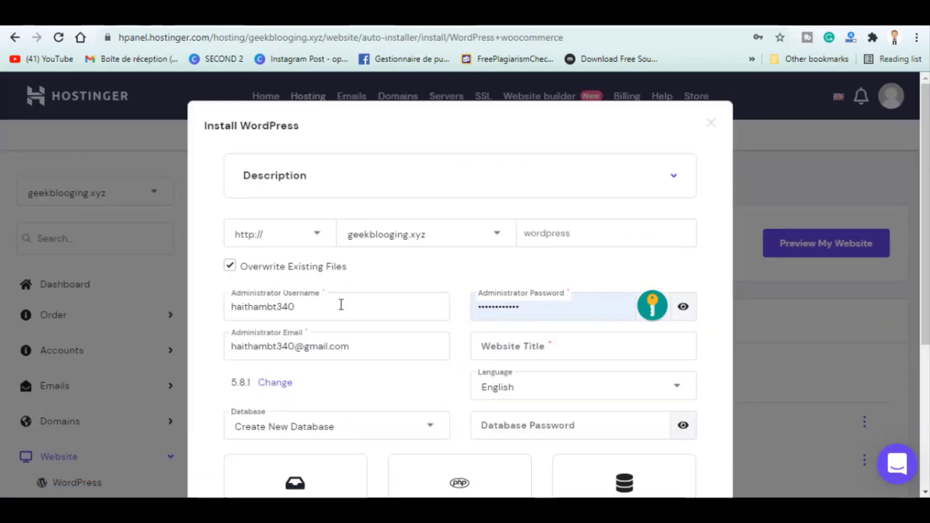
{"action": "left_click", "coordinate": [247, 60]}
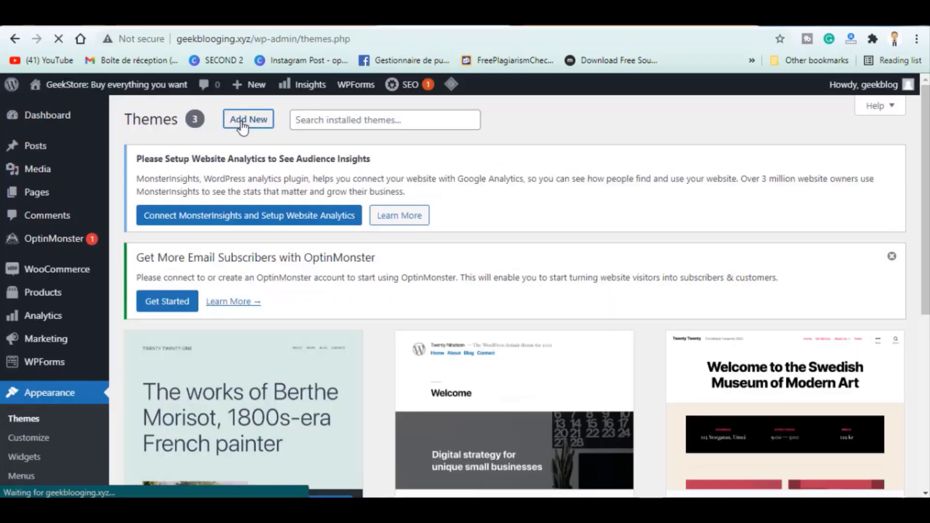
Install the Astra theme and make it the active theme
{"action": "scroll", "coordinate": [533, 291], "scroll_direction": "down", "scroll_amount": 5}
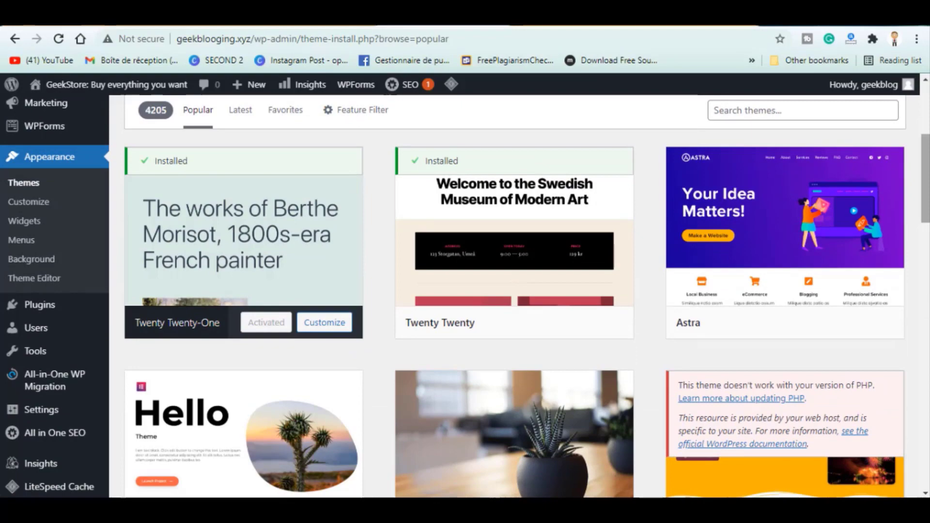
{"action": "left_click", "coordinate": [823, 323]}
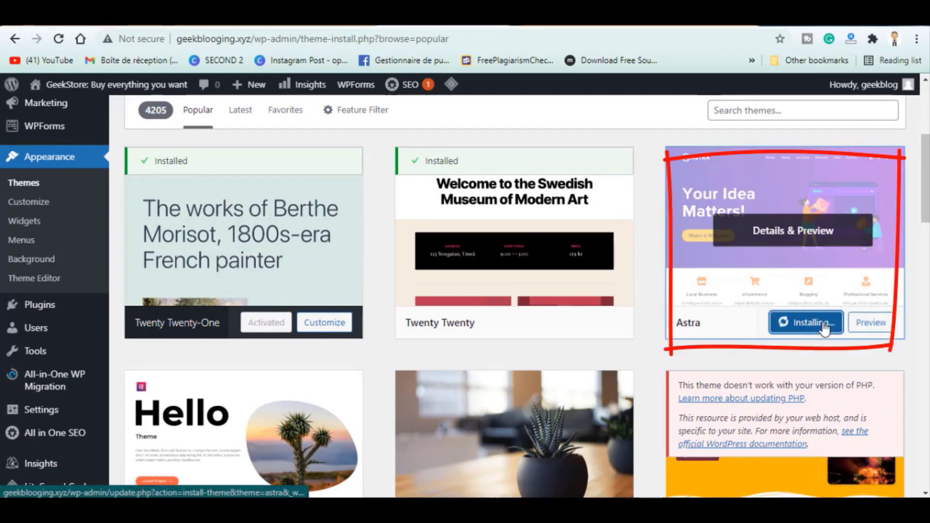
{"action": "left_click", "coordinate": [801, 322]}
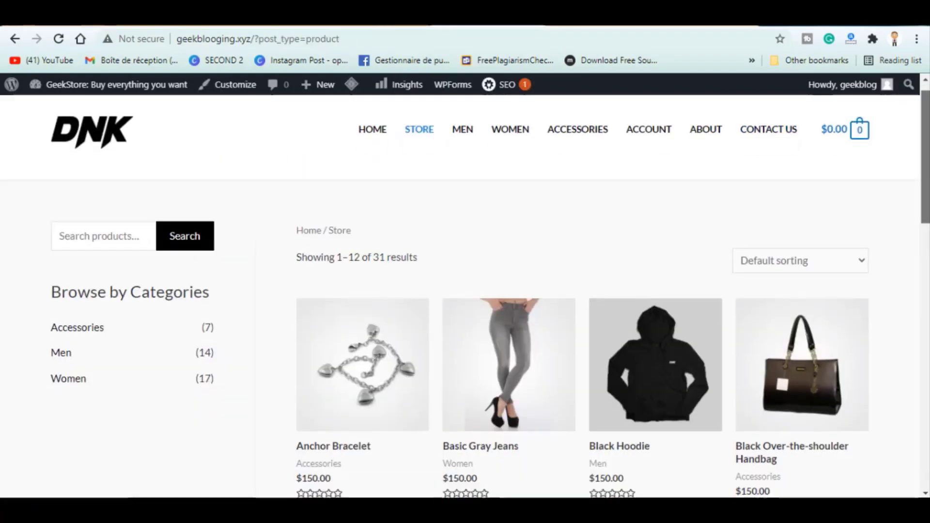
Move all demo products in All Products to the trash with a bulk action
{"action": "scroll", "coordinate": [372, 331], "scroll_direction": "down", "scroll_amount": 8}
{"action": "scroll", "coordinate": [372, 331], "scroll_direction": "up", "scroll_amount": 8}
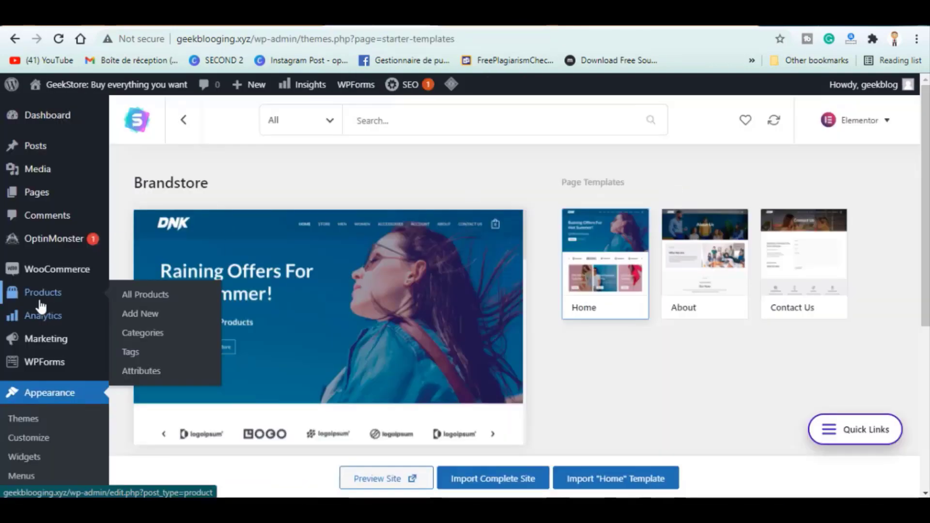
{"action": "left_click", "coordinate": [19, 296]}
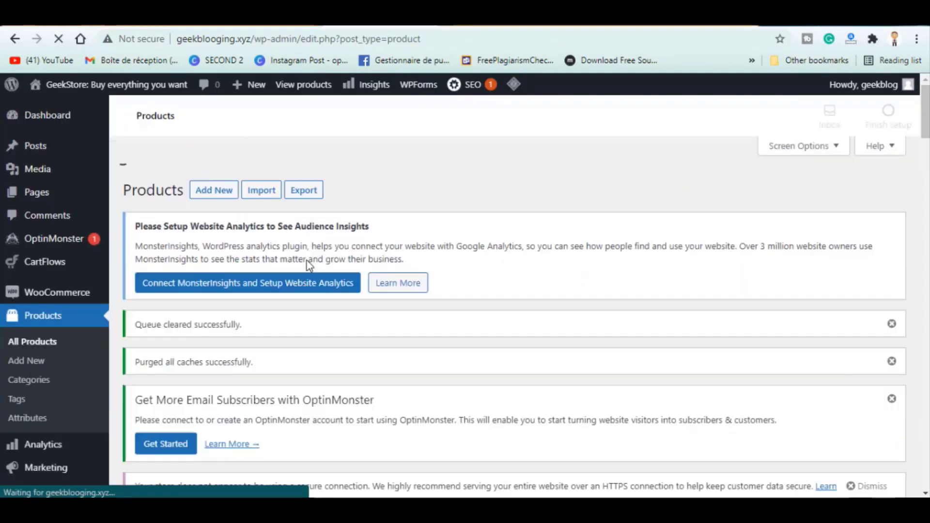
{"action": "left_click", "coordinate": [228, 214]}
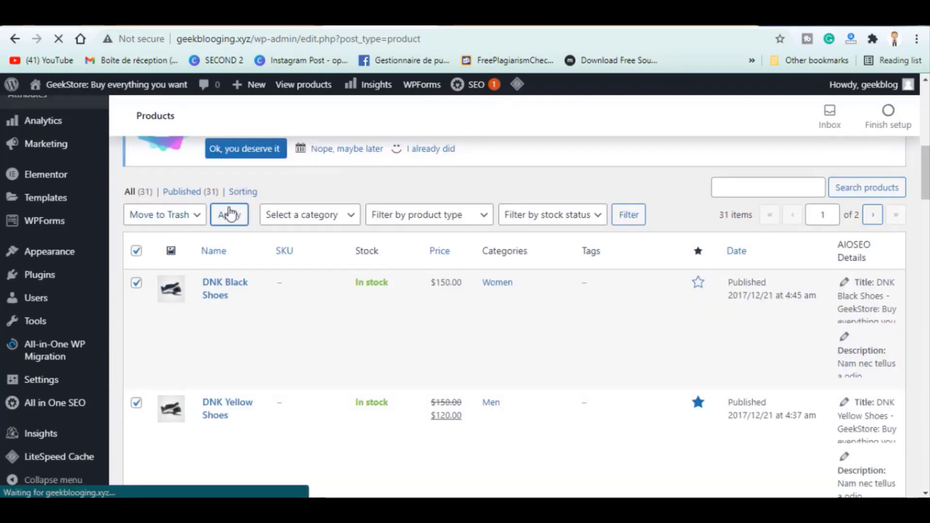
{"action": "scroll", "coordinate": [221, 428], "scroll_direction": "down", "scroll_amount": 10}
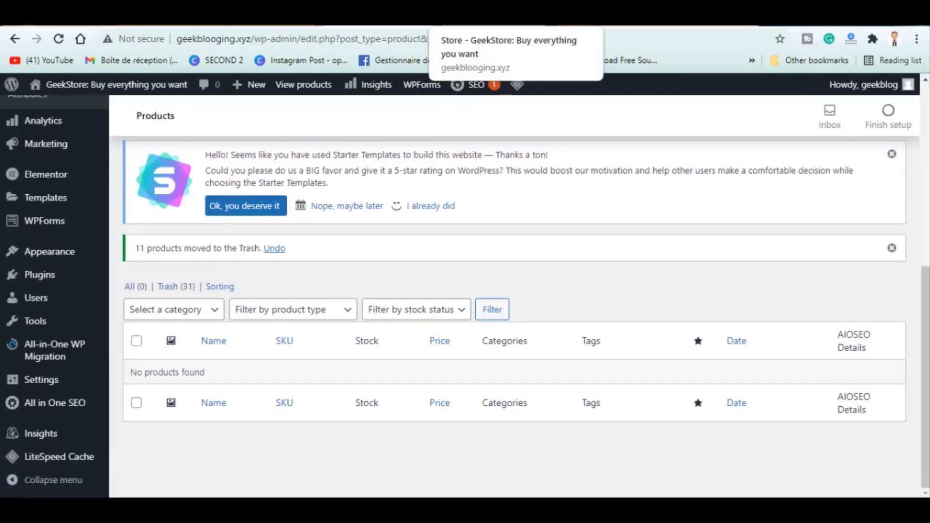
Reload the storefront to confirm it has no products, then return to the admin product list
{"action": "left_click", "coordinate": [451, 21]}
{"action": "key", "text": "F5"}
{"action": "key", "text": "ctrl+Tab"}
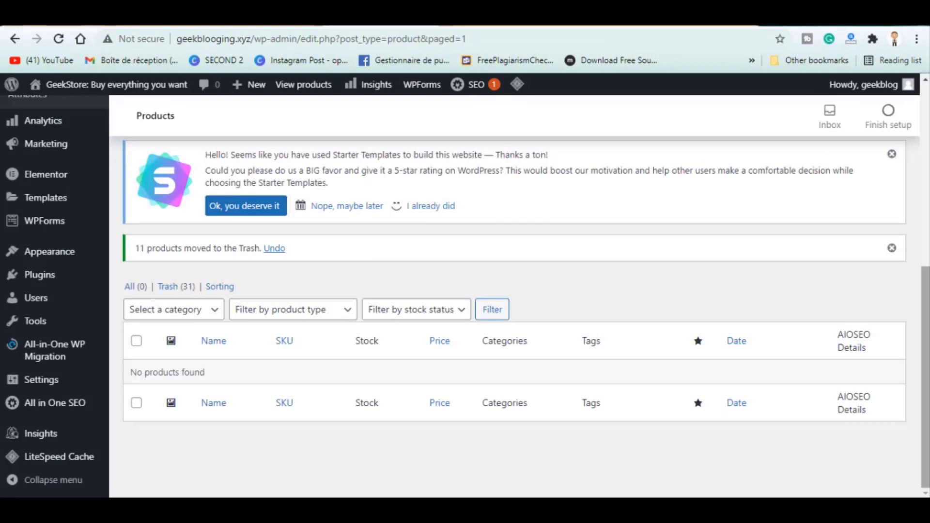
{"action": "scroll", "coordinate": [38, 364], "scroll_direction": "up", "scroll_amount": 7}
{"action": "left_click", "coordinate": [38, 363]}
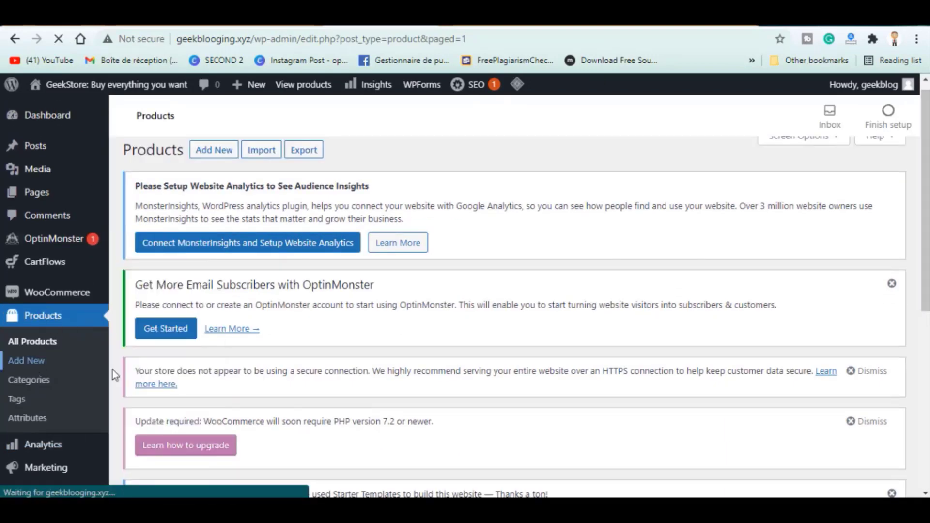
Copy the name Puma AirPro V3 from the notes into the new product's name field
{"action": "scroll", "coordinate": [213, 253], "scroll_direction": "down", "scroll_amount": 5}
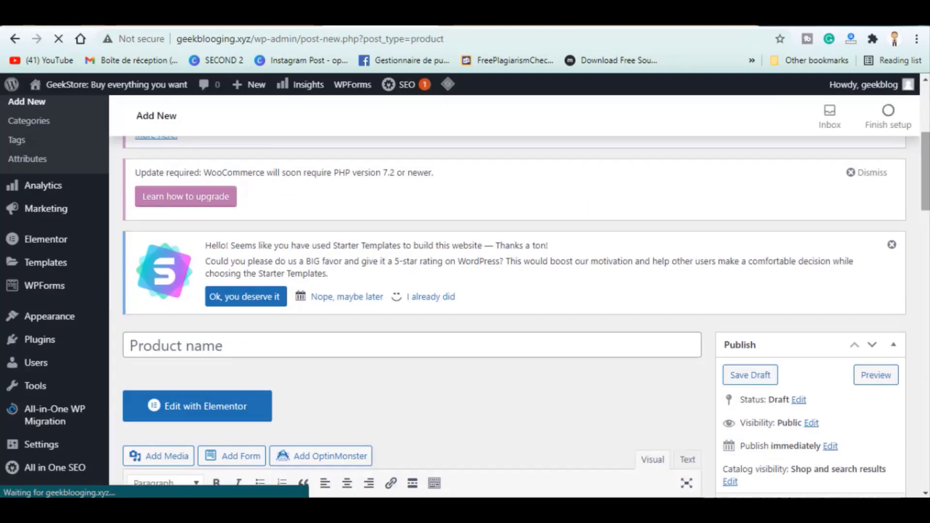
{"action": "key", "text": "alt+Tab"}
{"action": "left_click_drag", "start_coordinate": [300, 139], "coordinate": [202, 129]}
{"action": "key", "text": "ctrl+c"}
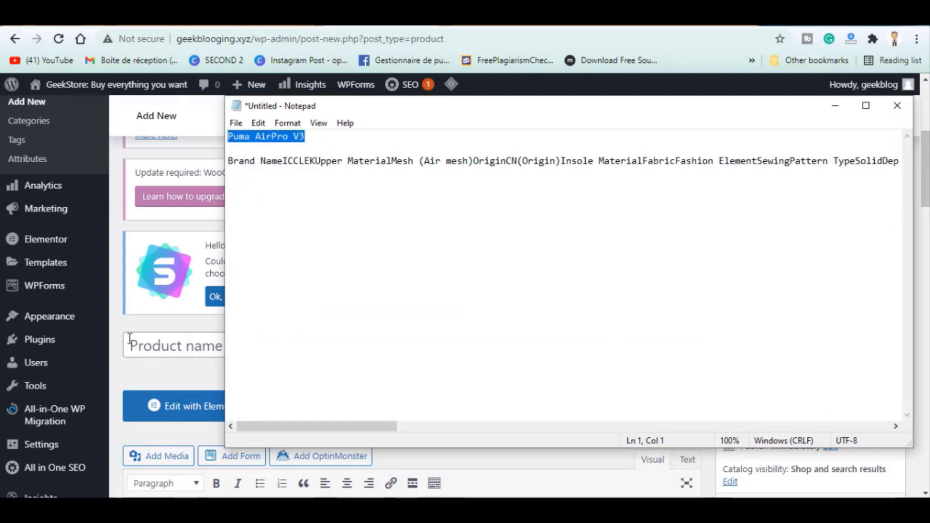
{"action": "left_click", "coordinate": [130, 339]}
{"action": "key", "text": "ctrl+v"}
Create a new Sneakers product category and check it for this product
{"action": "scroll", "coordinate": [130, 339], "scroll_direction": "down", "scroll_amount": 7}
{"action": "left_click", "coordinate": [754, 334]}
{"action": "type", "text": "Sneakers"}
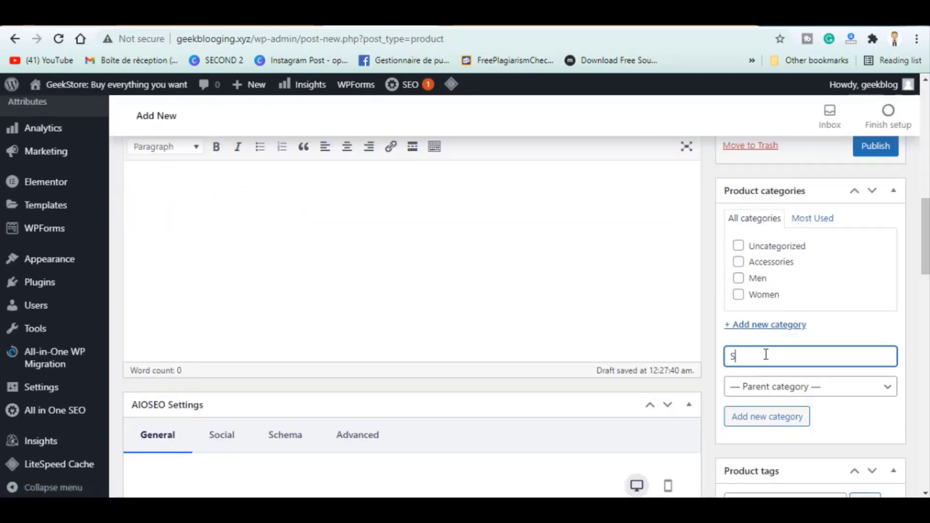
{"action": "left_click", "coordinate": [774, 418]}
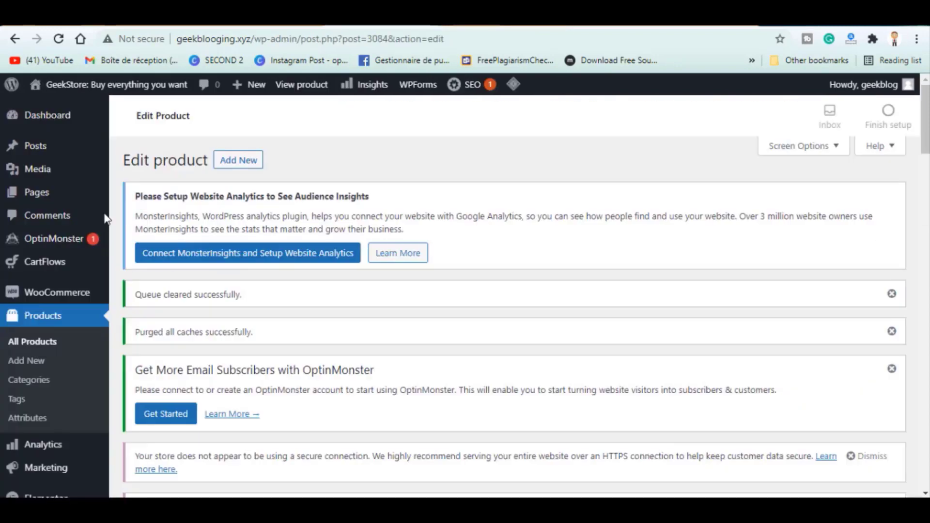
{"action": "mouse_move", "coordinate": [147, 354]}
{"action": "left_click", "coordinate": [144, 395]}
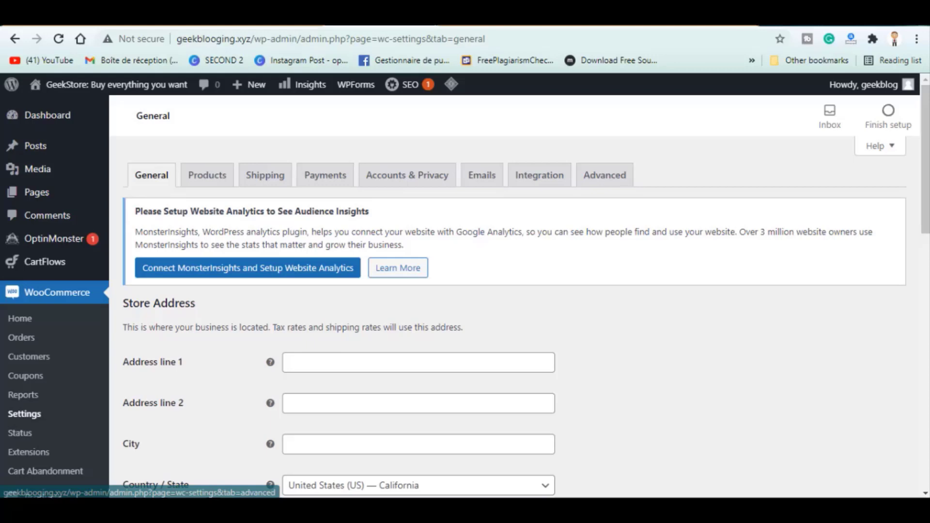
Pick Moroccan dirham (د.م.) from the currency list, found by searching 'mo', and save
{"action": "scroll", "coordinate": [417, 291], "scroll_direction": "down", "scroll_amount": 15}
{"action": "left_click", "coordinate": [404, 220]}
{"action": "type", "text": "mo"}
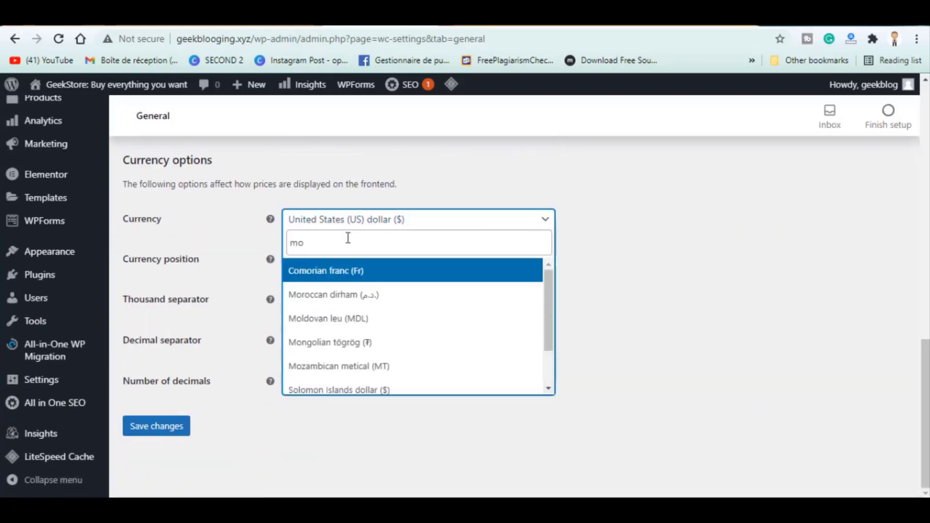
{"action": "left_click", "coordinate": [360, 294]}
{"action": "left_click", "coordinate": [148, 436]}
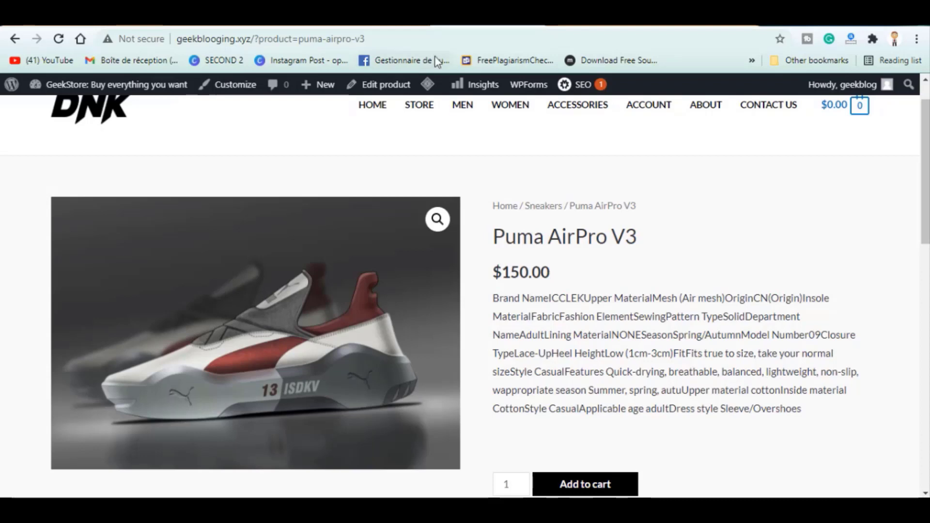
Load the Puma AirPro V3 product URL in a new Incognito window and add it to the cart
{"action": "left_click", "coordinate": [430, 39]}
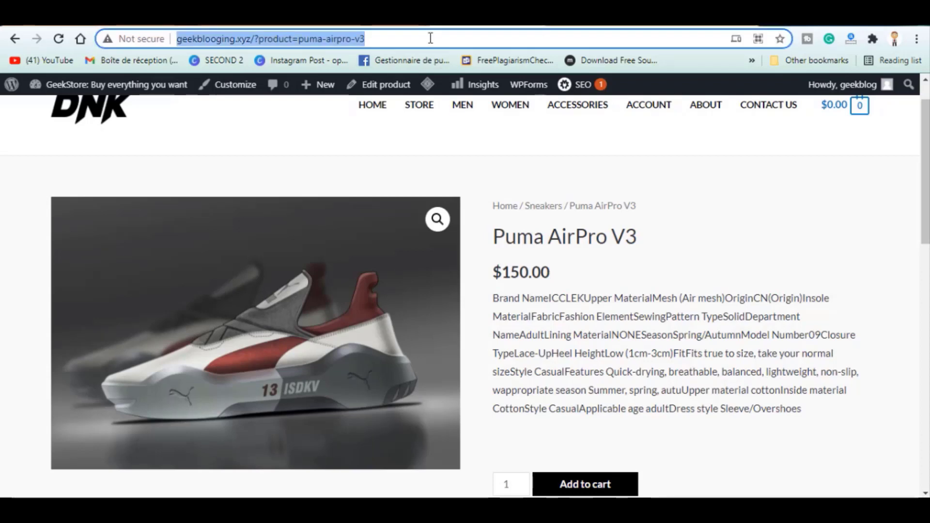
{"action": "left_click", "coordinate": [916, 39]}
{"action": "left_click", "coordinate": [855, 96]}
{"action": "key", "text": "ctrl+v"}
{"action": "key", "text": "Return"}
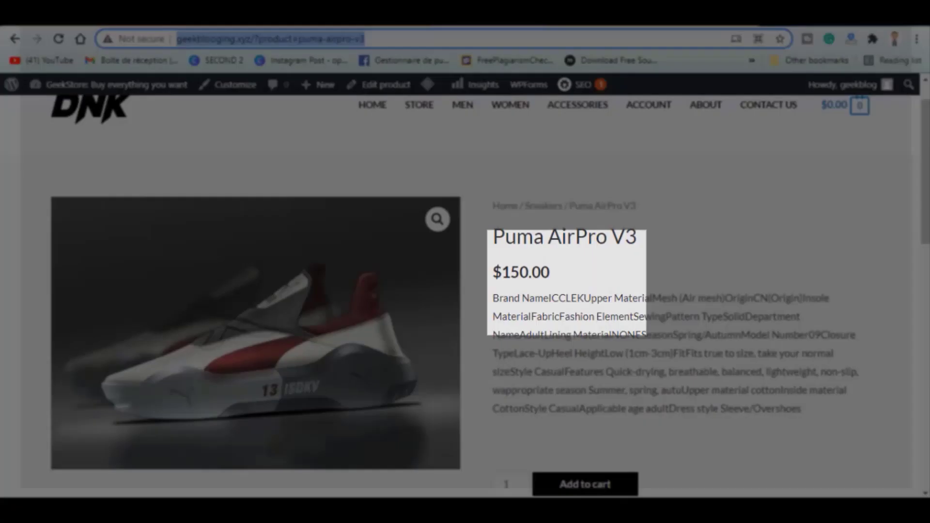
{"action": "left_click", "coordinate": [581, 407]}
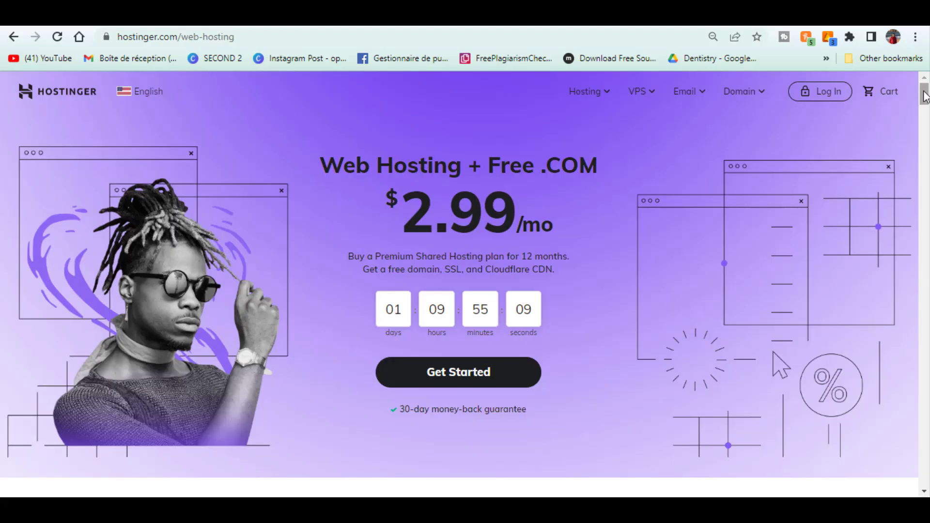
Pick the 48-month period at Hostinger checkout and enter coupon code GEEKBLOOGING
{"action": "left_click_drag", "start_coordinate": [924, 96], "coordinate": [924, 113]}
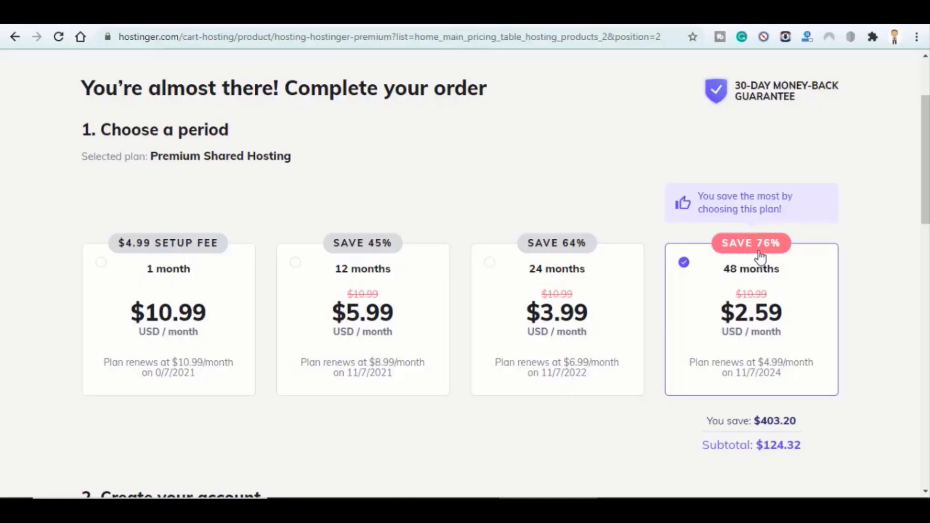
{"action": "scroll", "coordinate": [777, 255], "scroll_direction": "down", "scroll_amount": 5}
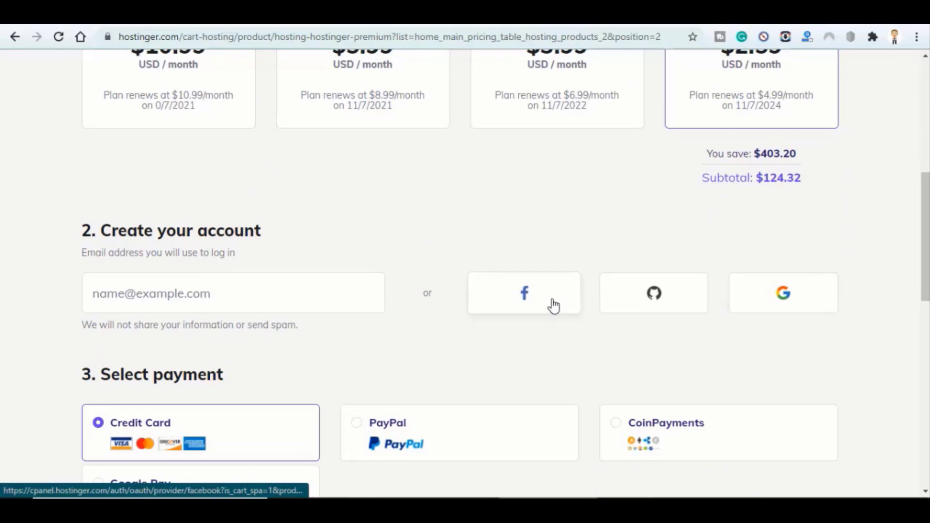
{"action": "scroll", "coordinate": [545, 283], "scroll_direction": "down", "scroll_amount": 3}
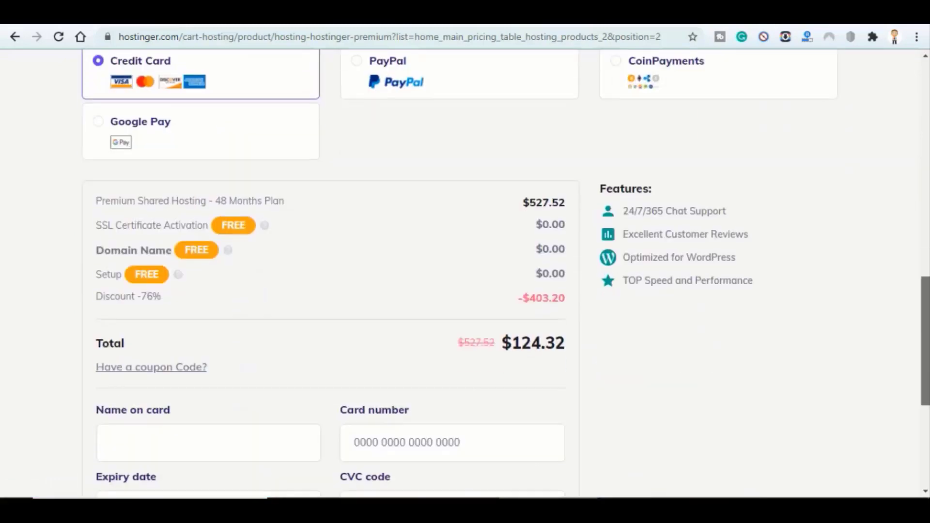
{"action": "scroll", "coordinate": [322, 325], "scroll_direction": "down", "scroll_amount": 2}
{"action": "left_click", "coordinate": [146, 290]}
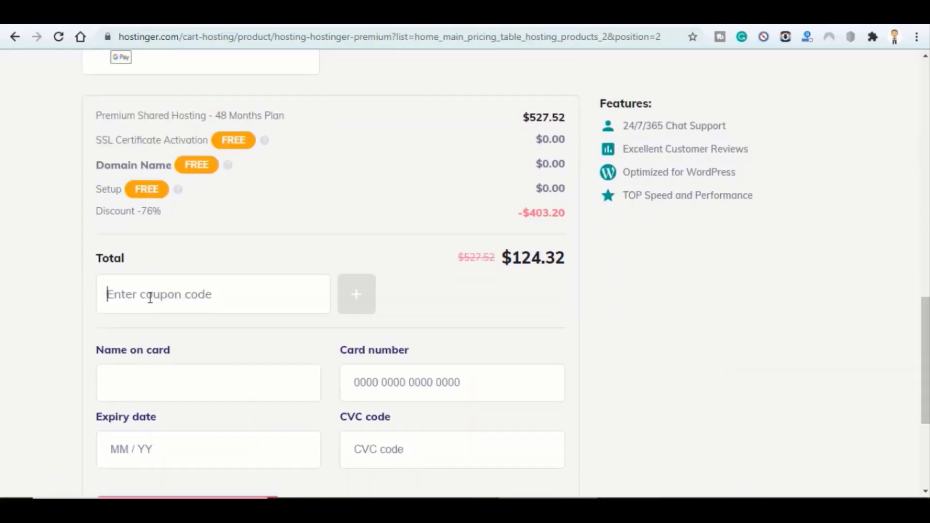
{"action": "type", "text": "GEEKBLOOGING"}
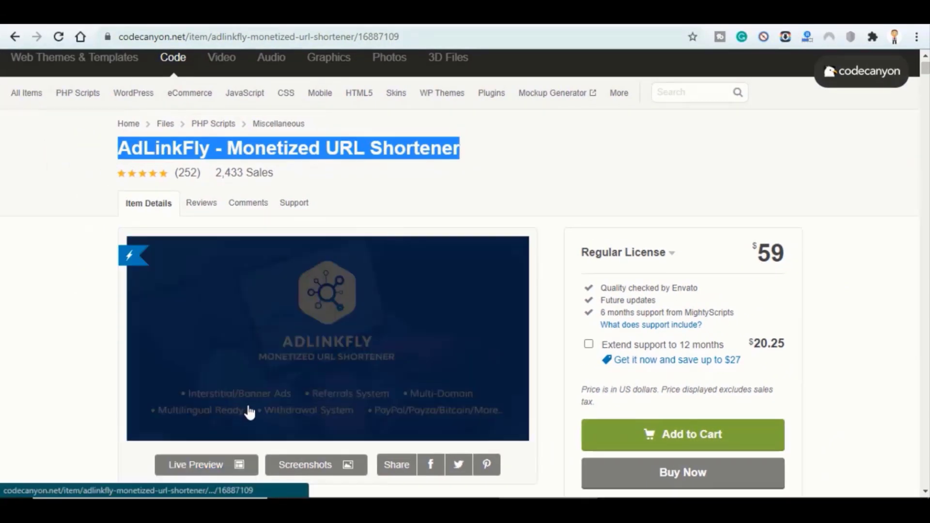
Run the AdLinkFly install, check page 2 of hPanel's MySQL databases, then open the new dashboard
{"action": "left_click", "coordinate": [315, 247]}
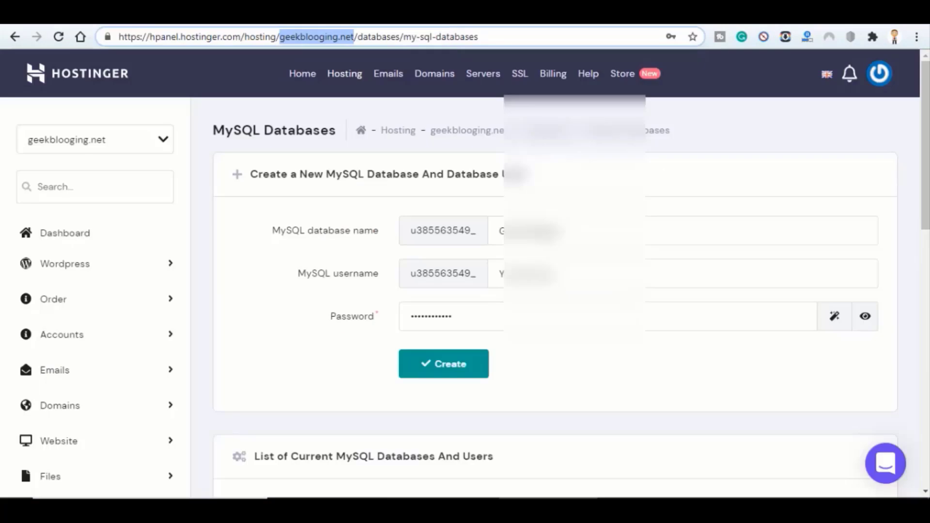
{"action": "scroll", "coordinate": [465, 295], "scroll_direction": "down", "scroll_amount": 4}
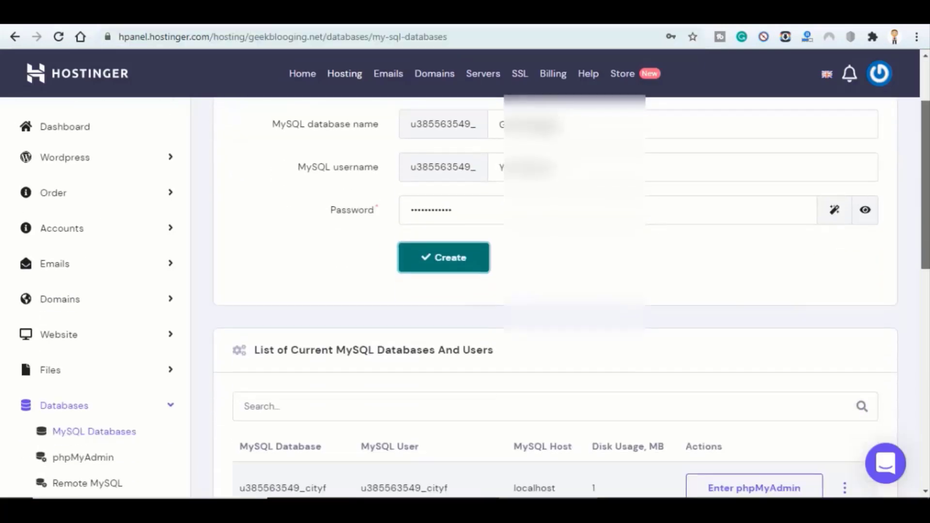
{"action": "scroll", "coordinate": [856, 375], "scroll_direction": "down", "scroll_amount": 3}
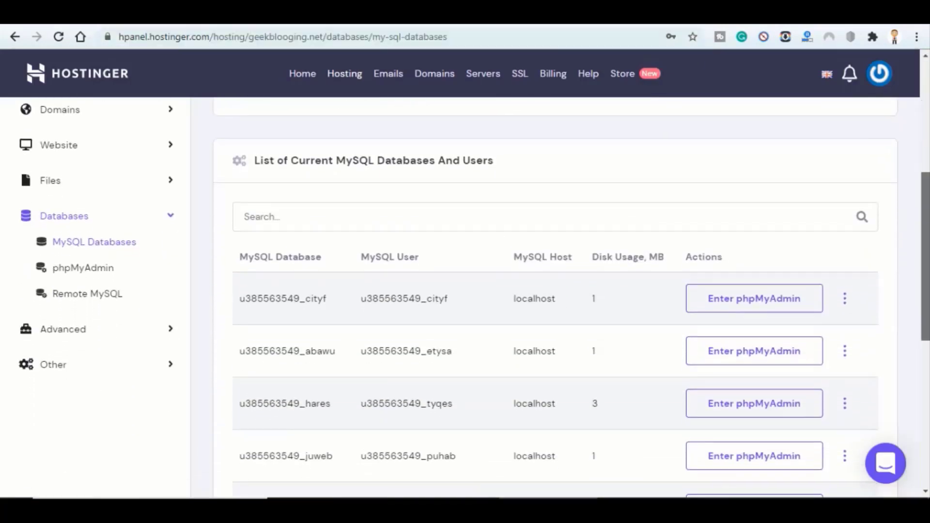
{"action": "scroll", "coordinate": [856, 375], "scroll_direction": "down", "scroll_amount": 5}
{"action": "left_click", "coordinate": [843, 434]}
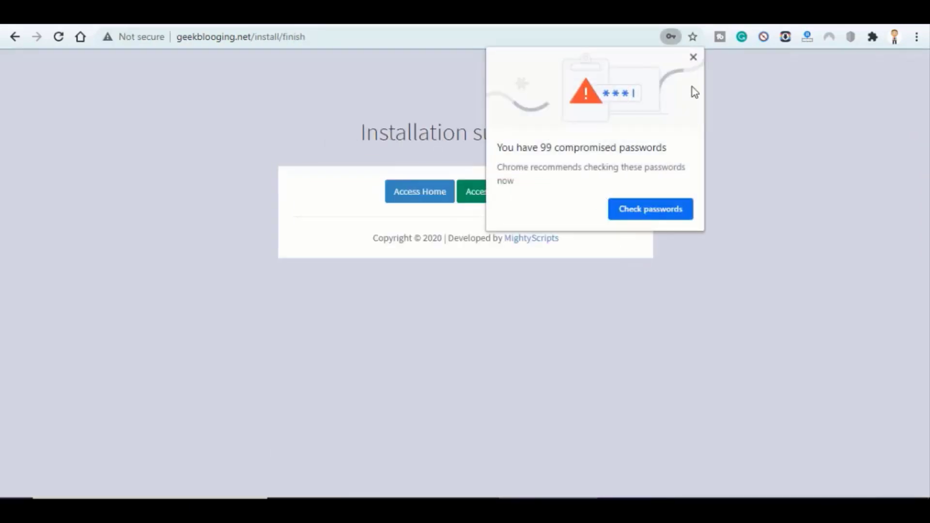
{"action": "left_click", "coordinate": [694, 58]}
{"action": "left_click", "coordinate": [518, 194]}
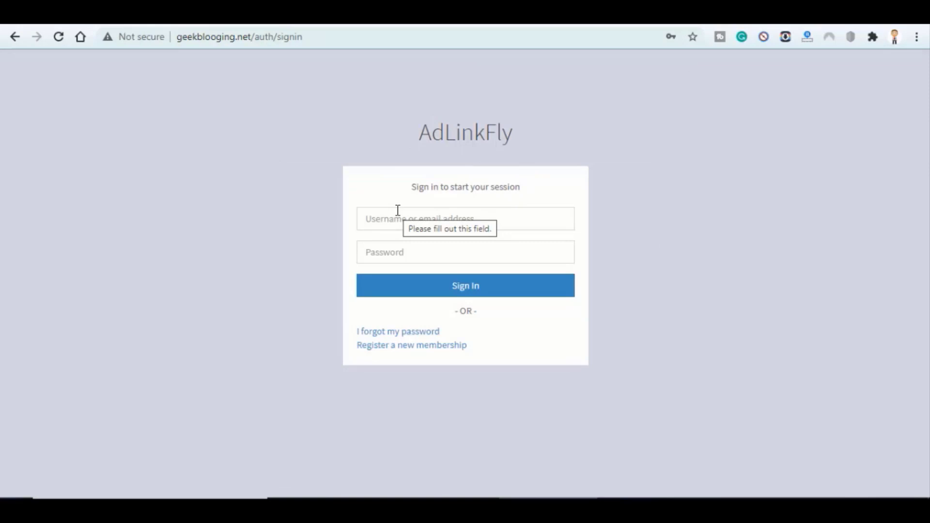
Sign in to AdLinkFly with the saved admin credentials to reach the earnings dashboard
{"action": "left_click", "coordinate": [393, 219]}
{"action": "left_click", "coordinate": [412, 248]}
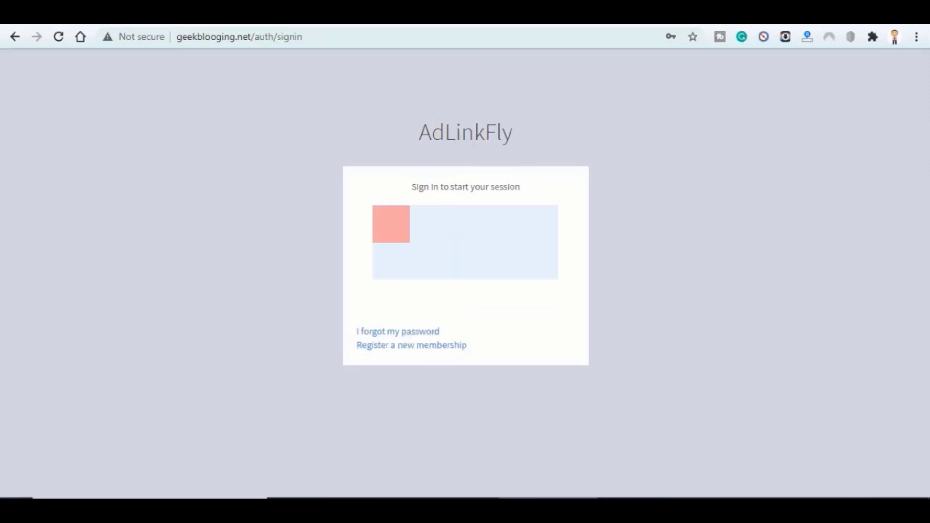
{"action": "left_click", "coordinate": [465, 285]}
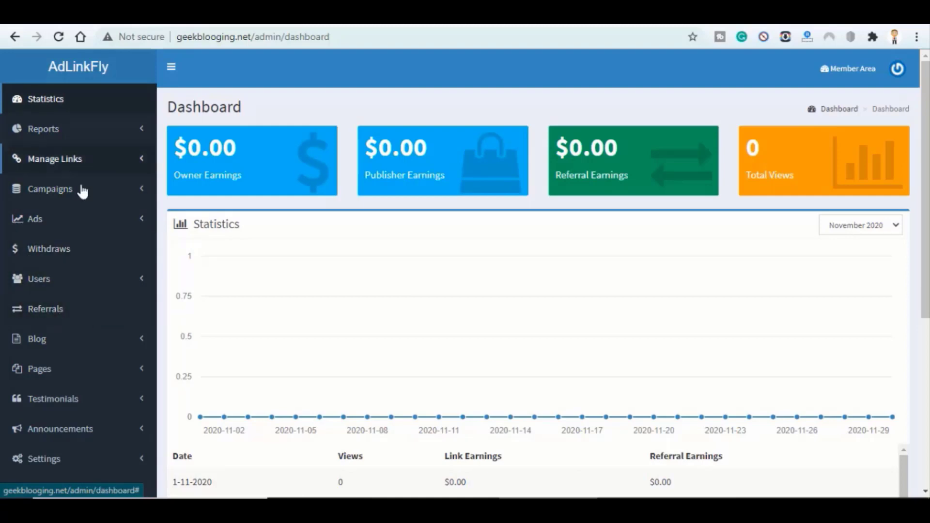
{"action": "mouse_move", "coordinate": [207, 395]}
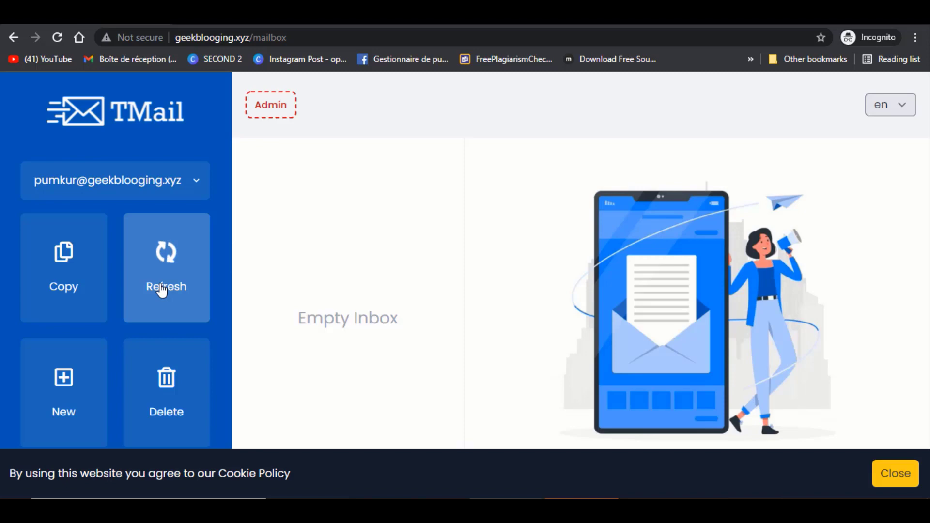
Create a new TMail address with username 'myname' on the geekblooging.xyz domain
{"action": "left_click", "coordinate": [125, 196]}
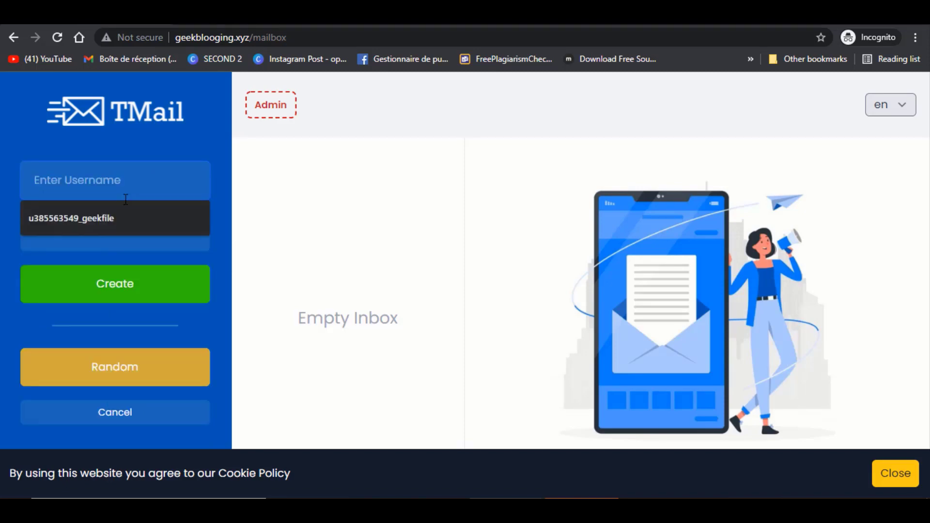
{"action": "type", "text": "myname"}
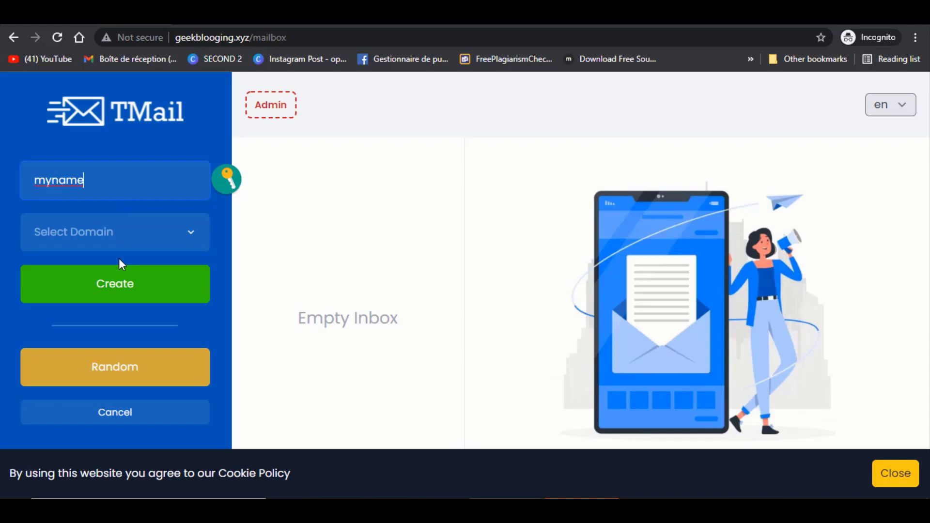
{"action": "left_click", "coordinate": [120, 230]}
{"action": "left_click", "coordinate": [109, 269]}
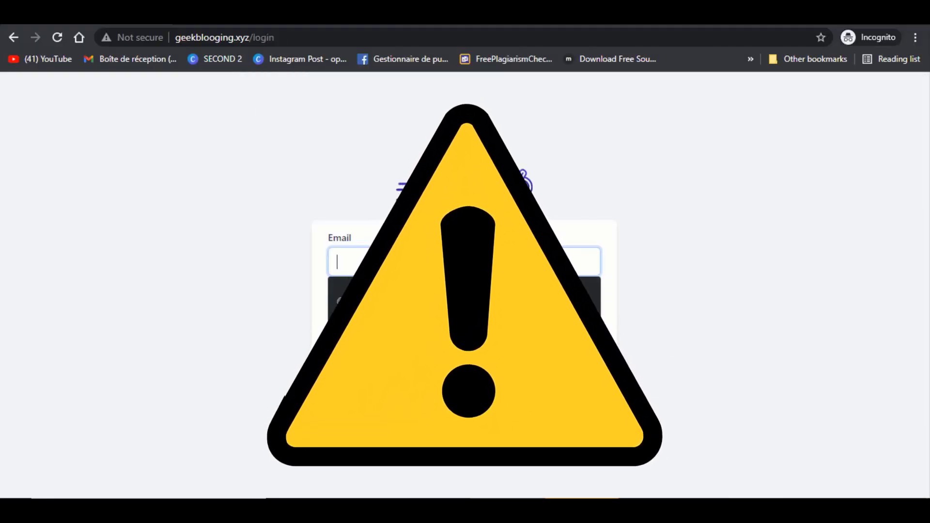
Sign in to TMail with the admin email and go to the Settings page
{"action": "type", "text": "admin@"}
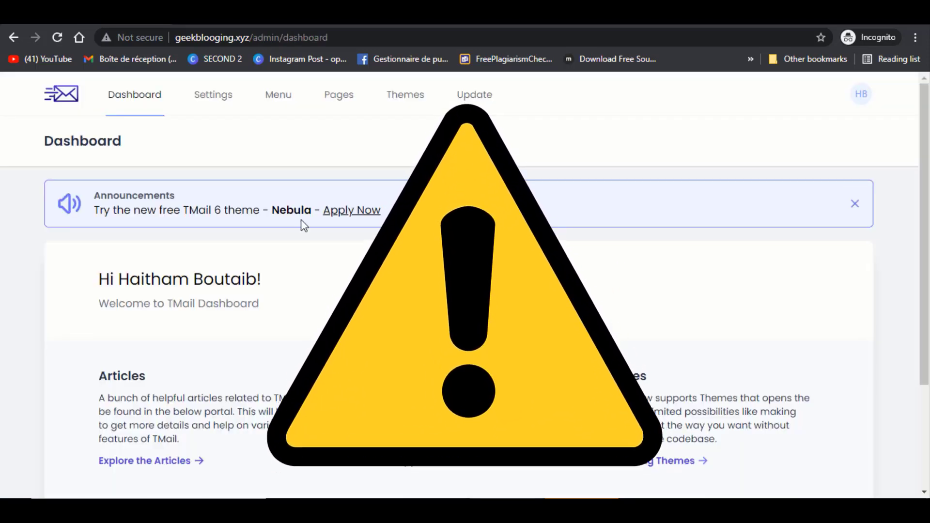
{"action": "left_click", "coordinate": [214, 97]}
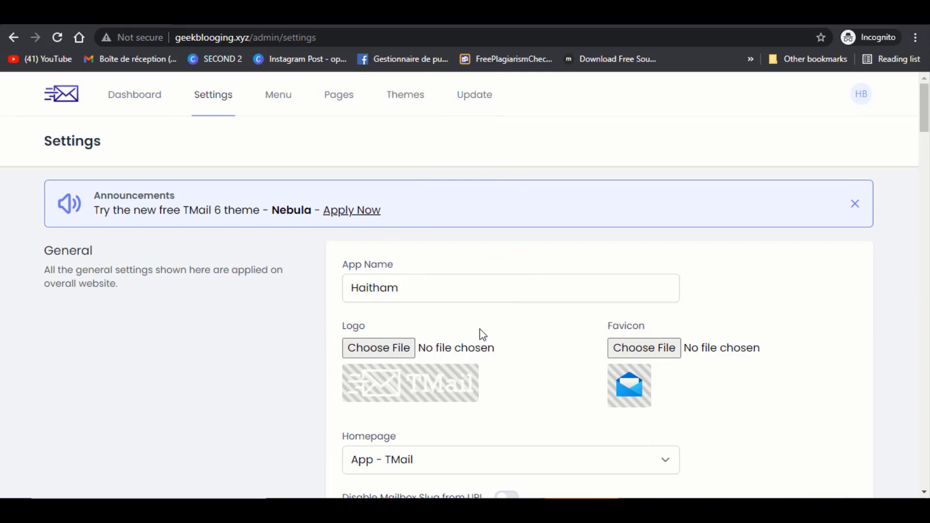
{"action": "scroll", "coordinate": [779, 287], "scroll_direction": "down", "scroll_amount": 3}
{"action": "scroll", "coordinate": [779, 287], "scroll_direction": "up", "scroll_amount": 1}
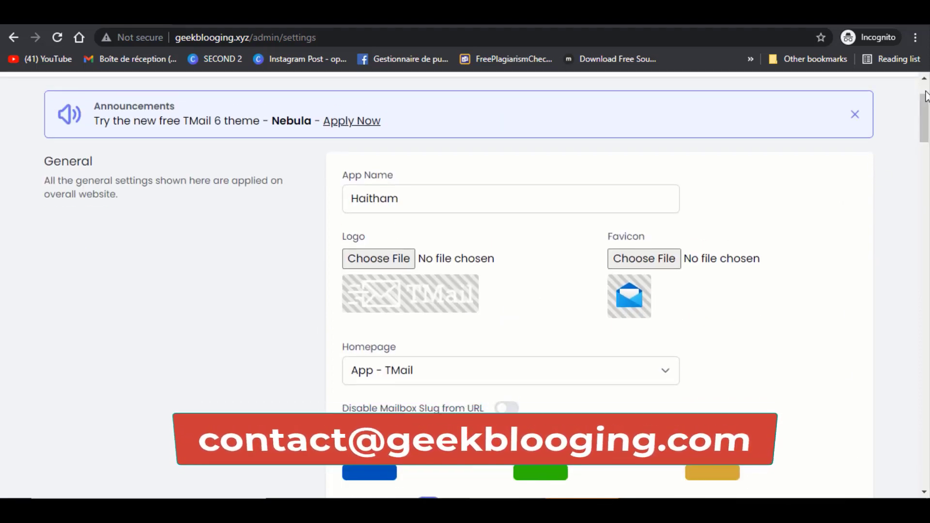
{"action": "left_click_drag", "start_coordinate": [925, 114], "coordinate": [927, 127]}
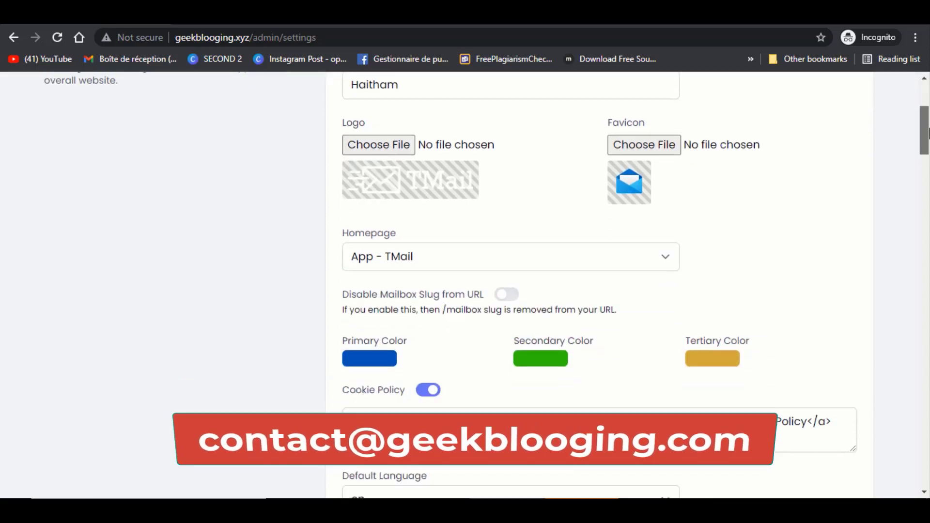
Keep App - TMail as homepage and en as default language, then scroll to Configuration
{"action": "left_click", "coordinate": [561, 270]}
{"action": "left_click", "coordinate": [561, 263]}
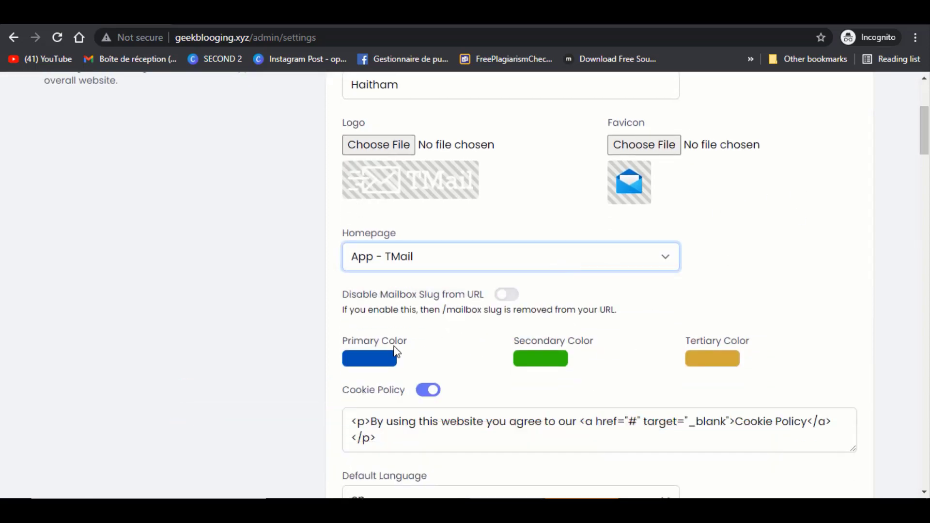
{"action": "scroll", "coordinate": [923, 189], "scroll_direction": "down", "scroll_amount": 4}
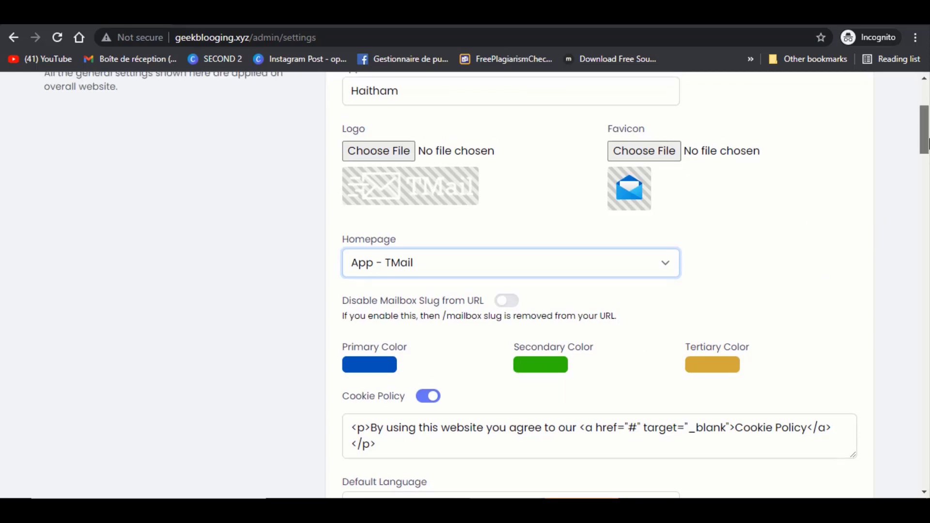
{"action": "scroll", "coordinate": [926, 169], "scroll_direction": "down", "scroll_amount": 1}
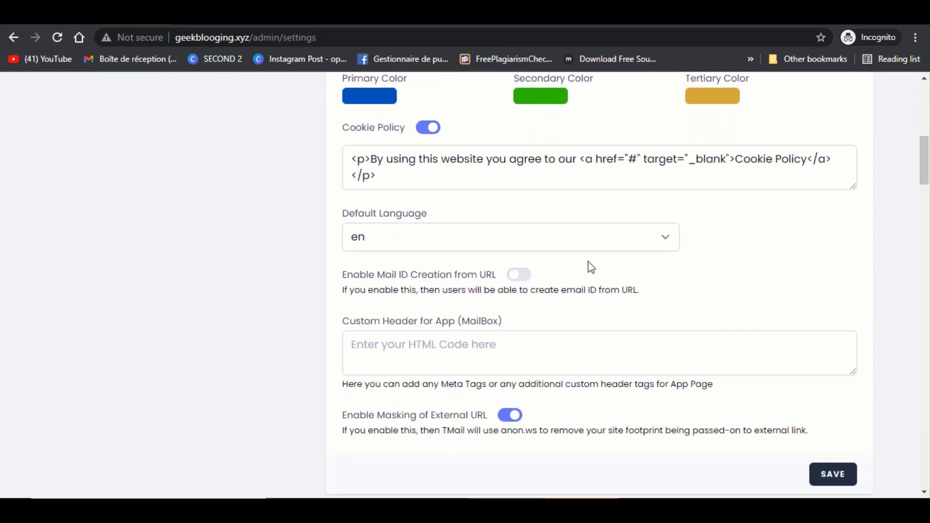
{"action": "left_click", "coordinate": [578, 245]}
{"action": "left_click", "coordinate": [524, 300]}
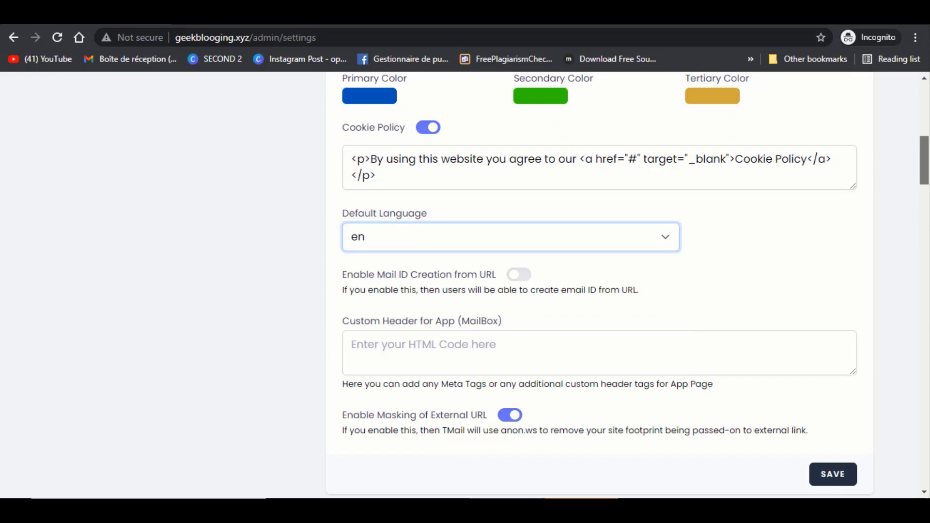
{"action": "scroll", "coordinate": [423, 260], "scroll_direction": "down", "scroll_amount": 2}
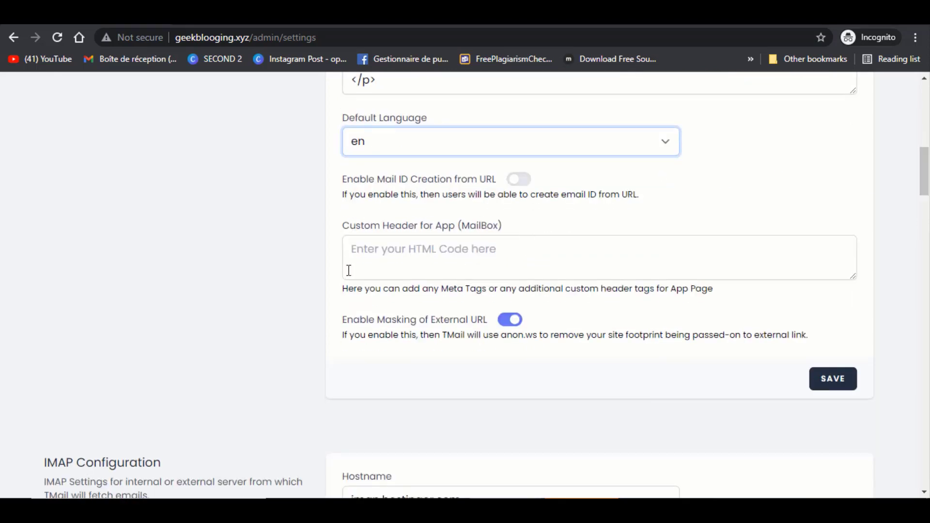